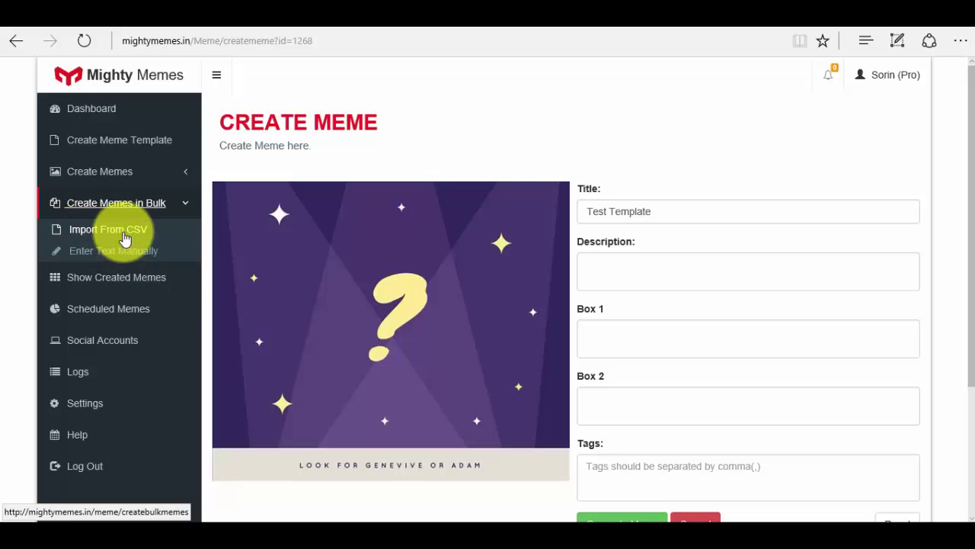
Under Import From CSV, choose Mighty Memes to load the template gallery
left_click(126, 234)
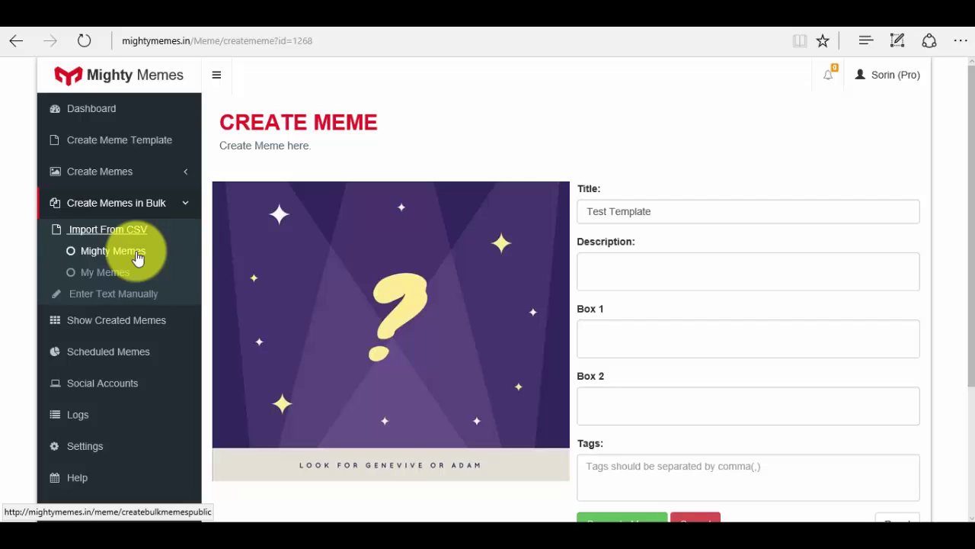
left_click(130, 260)
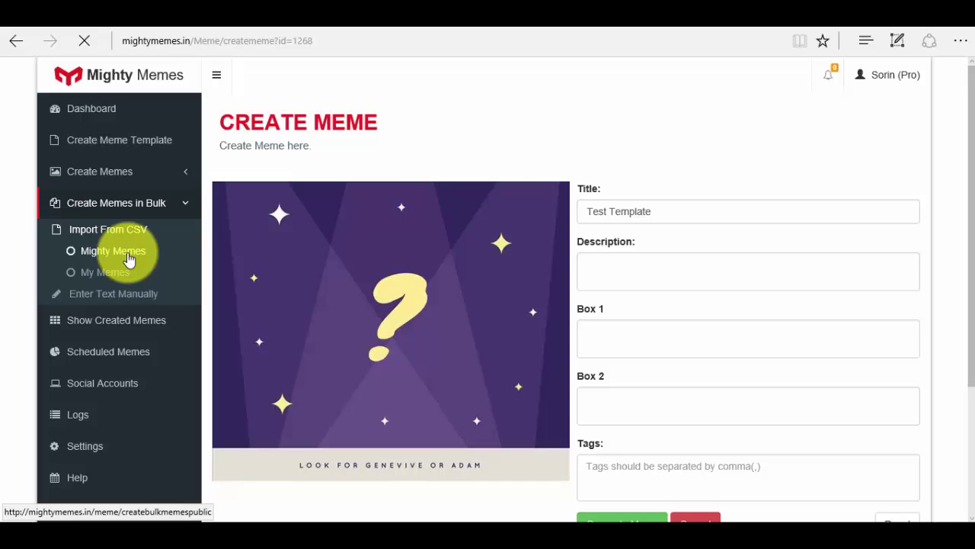
left_click(130, 251)
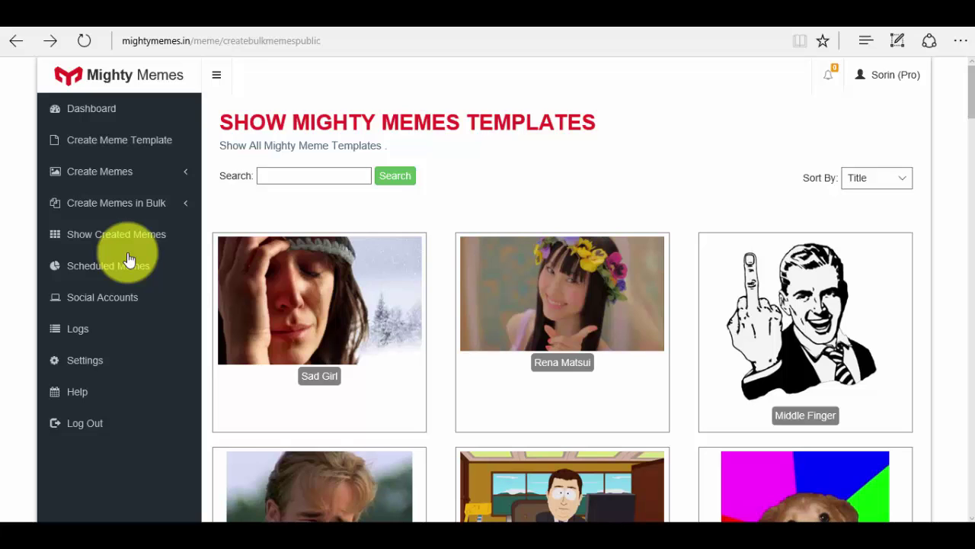
mouse_move(562, 293)
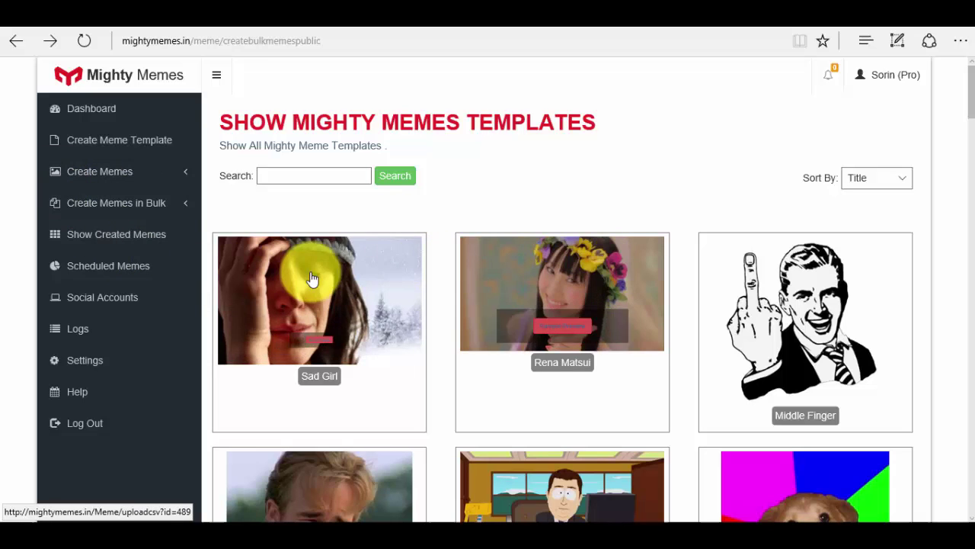
Choose the Rena Matsui template and launch Excel 2016 by searching 'micr' in Windows search
left_click(573, 272)
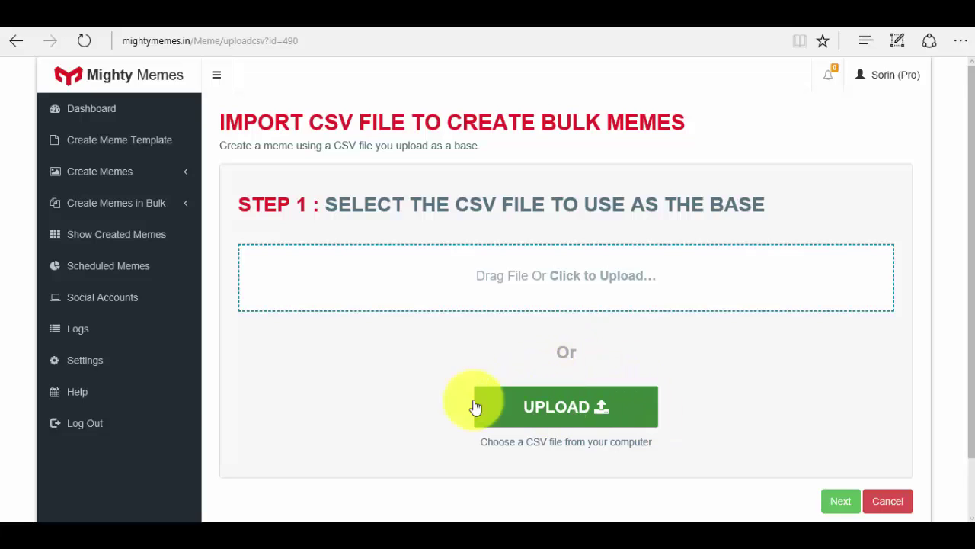
left_click(49, 515)
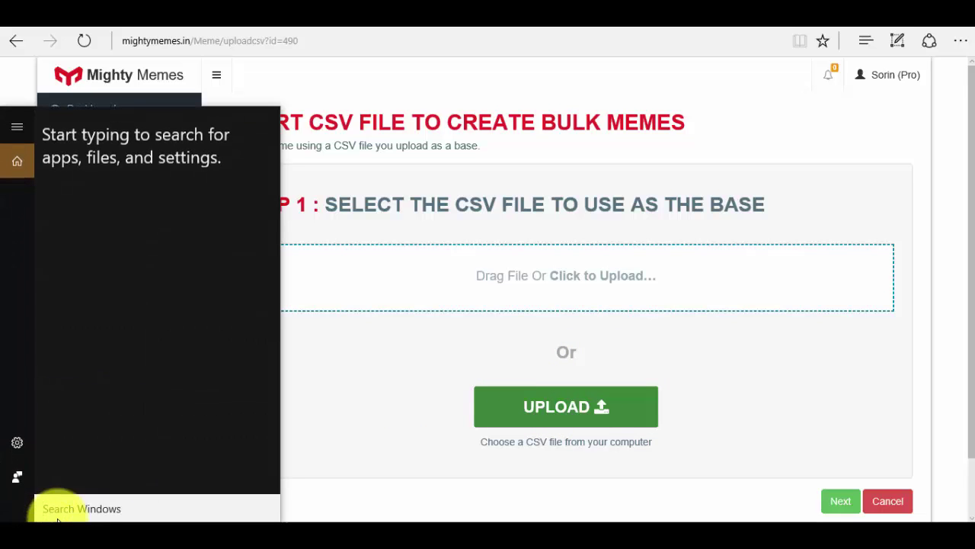
type("micr")
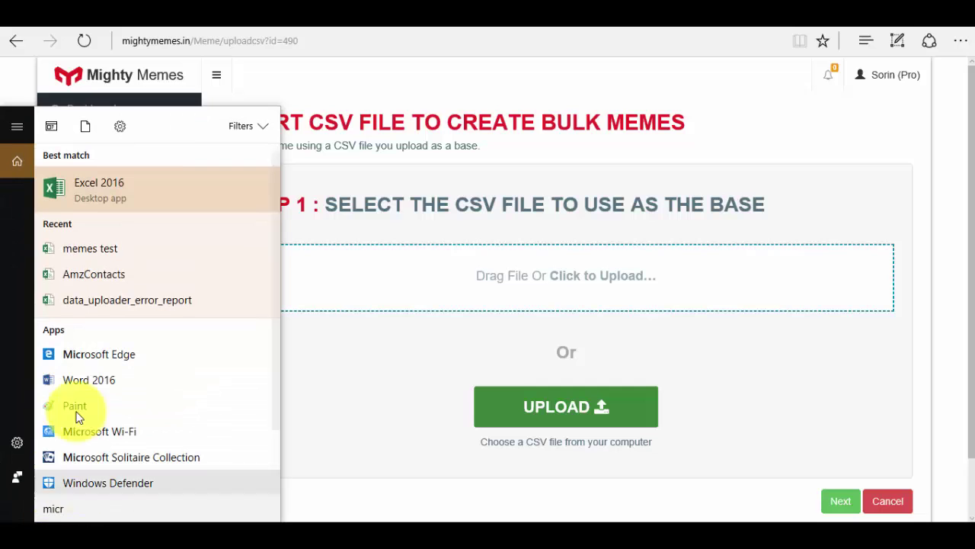
left_click(107, 247)
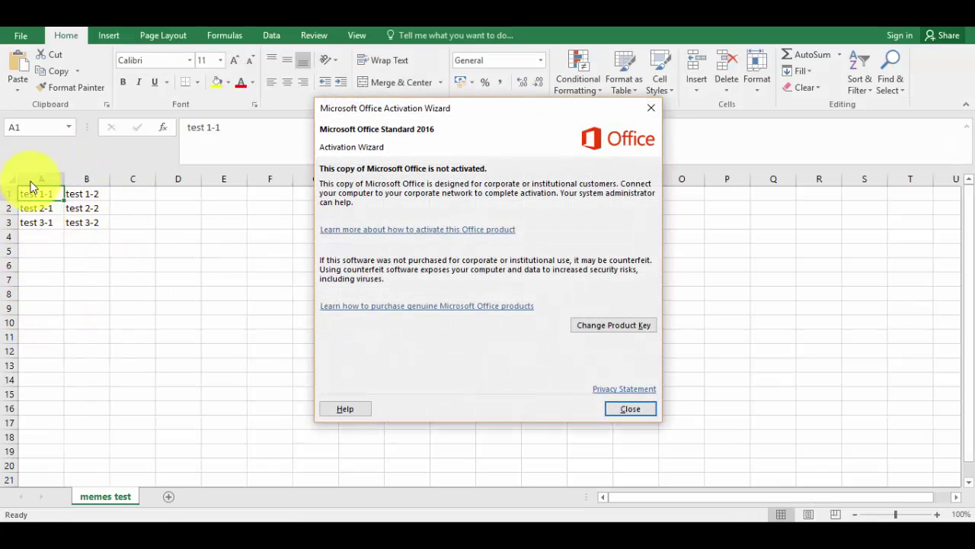
Dismiss the Office Activation Wizard so the memes test workbook is visible
left_click(628, 409)
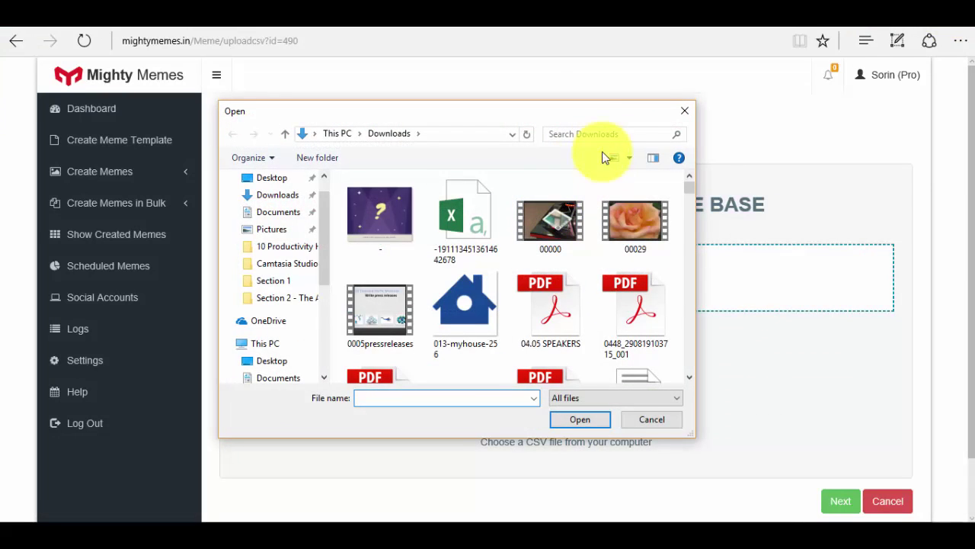
Upload the memes test CSV file to the Rena Matsui import page
left_click(605, 134)
type("memes")
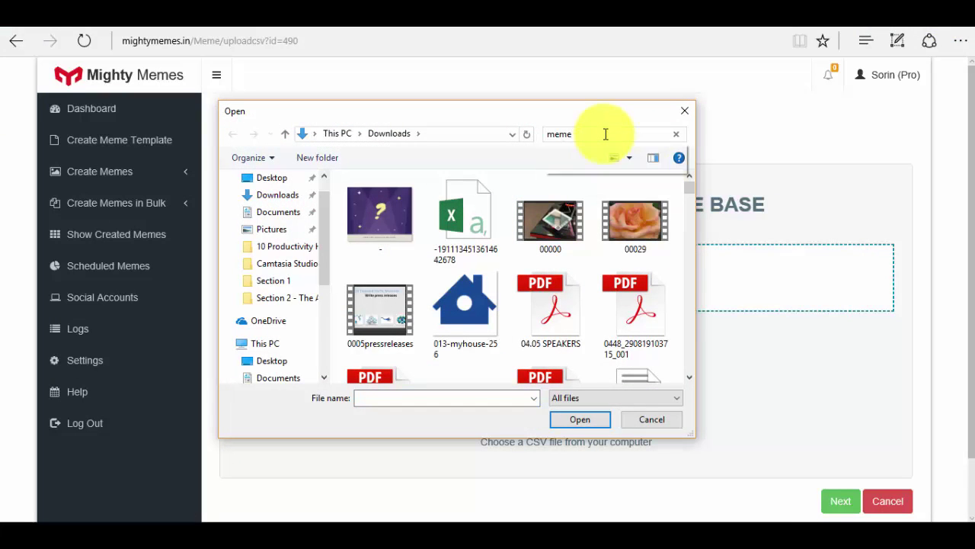
left_click(381, 225)
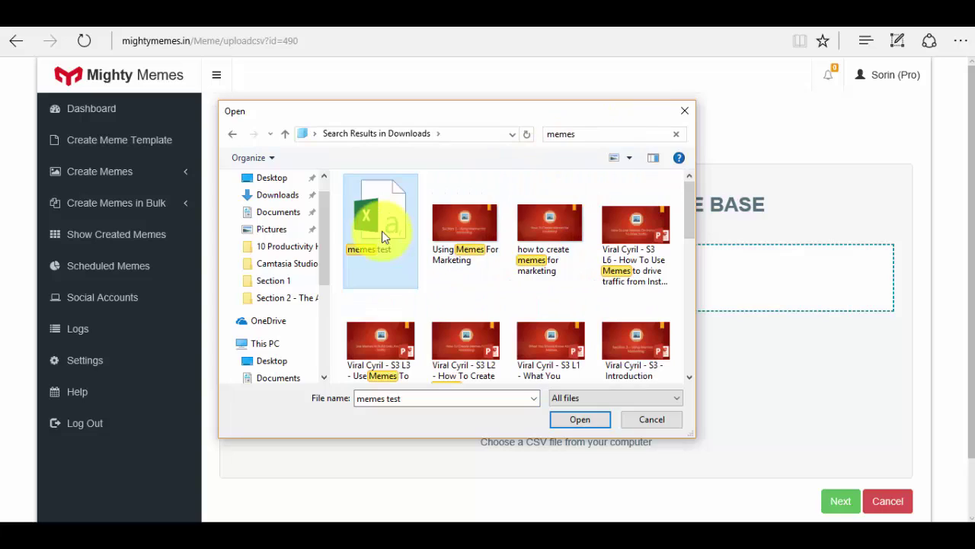
left_click(581, 419)
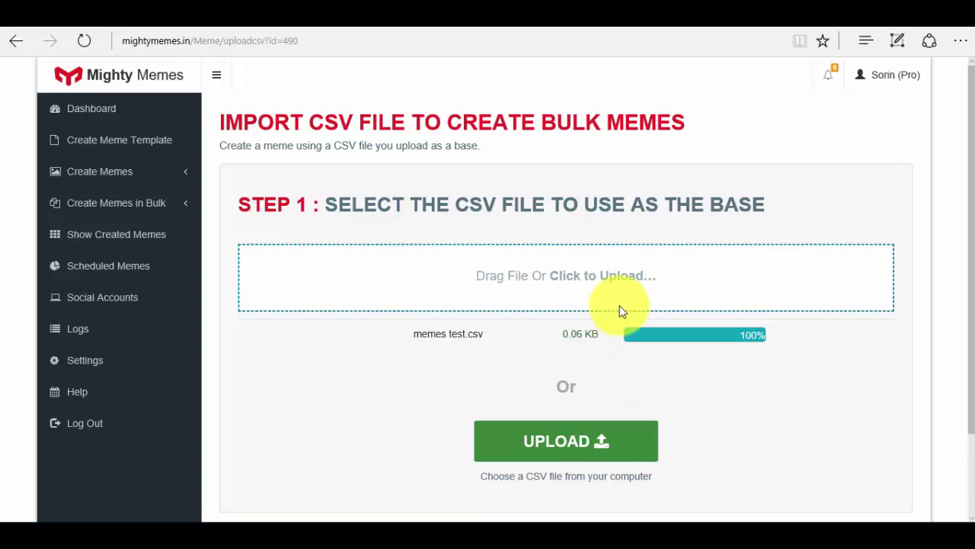
Map Box 2 to Column2 and create the bulk Rena Matsui memes
scroll(609, 388, "down", 2)
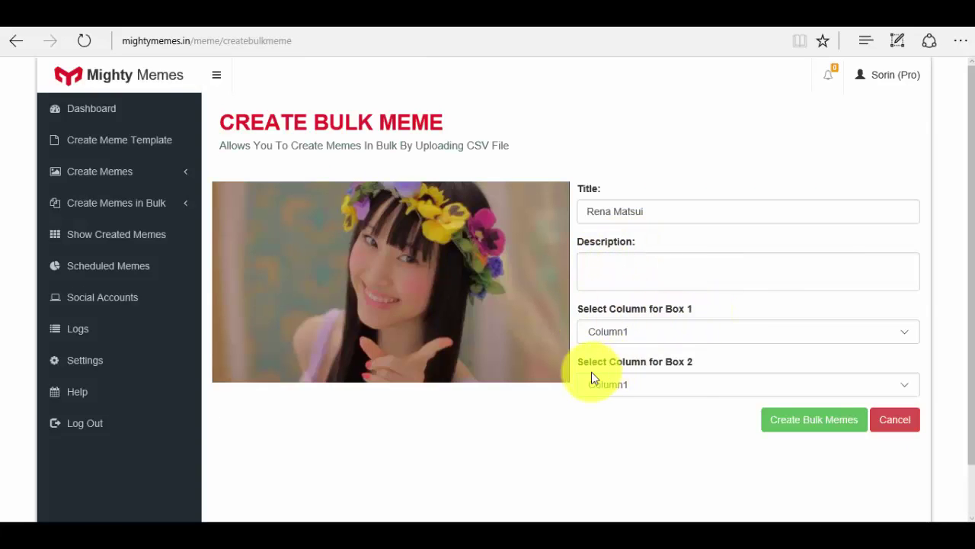
left_click(690, 387)
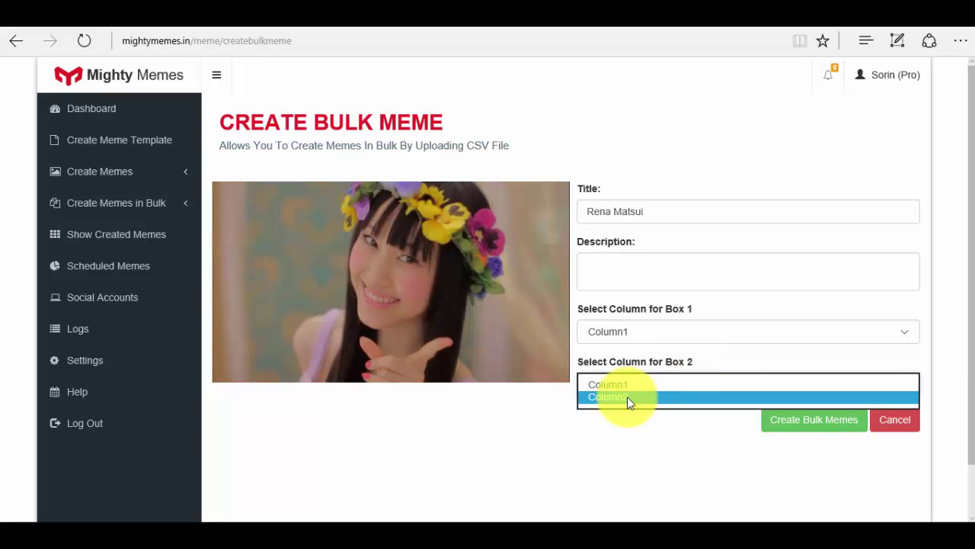
left_click(627, 396)
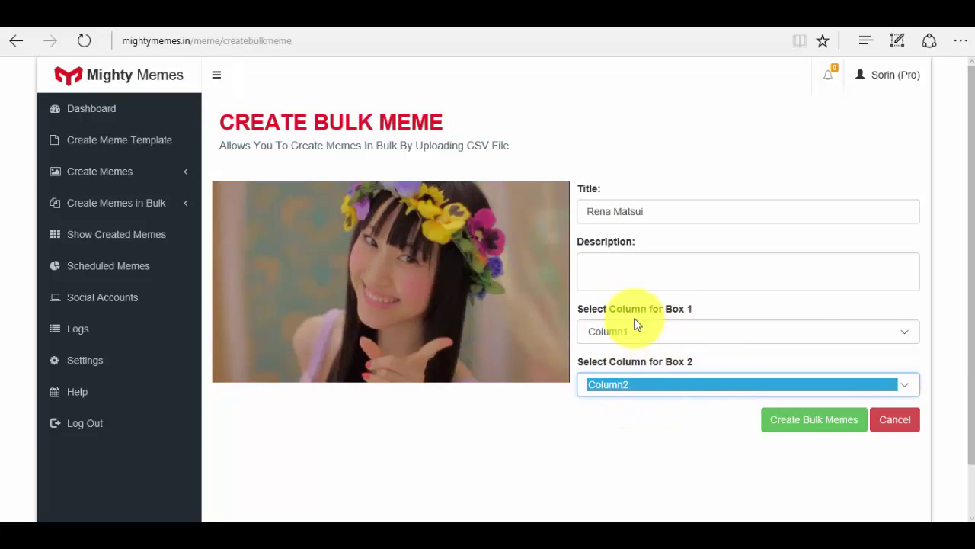
left_click(829, 429)
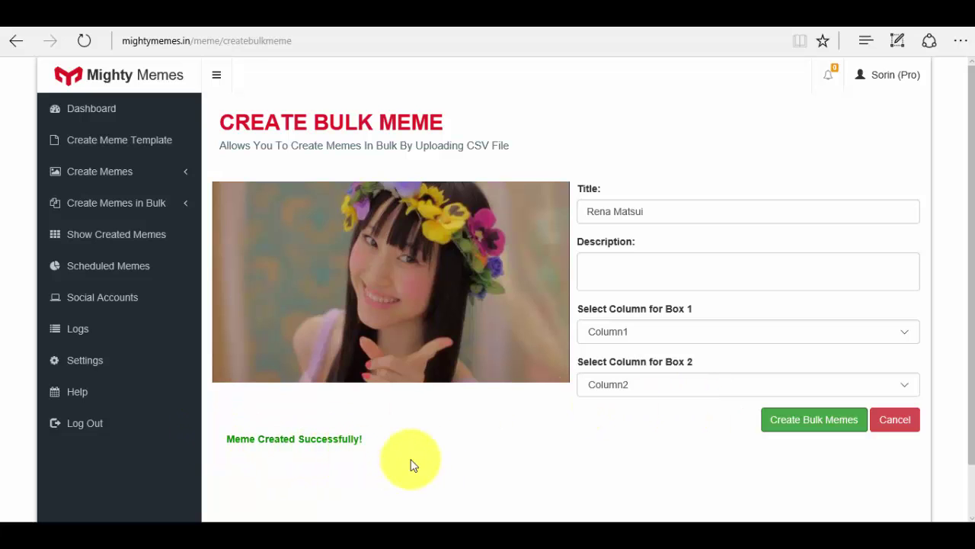
Open the own-templates gallery for manually entered text and choose Test Template
left_click(161, 205)
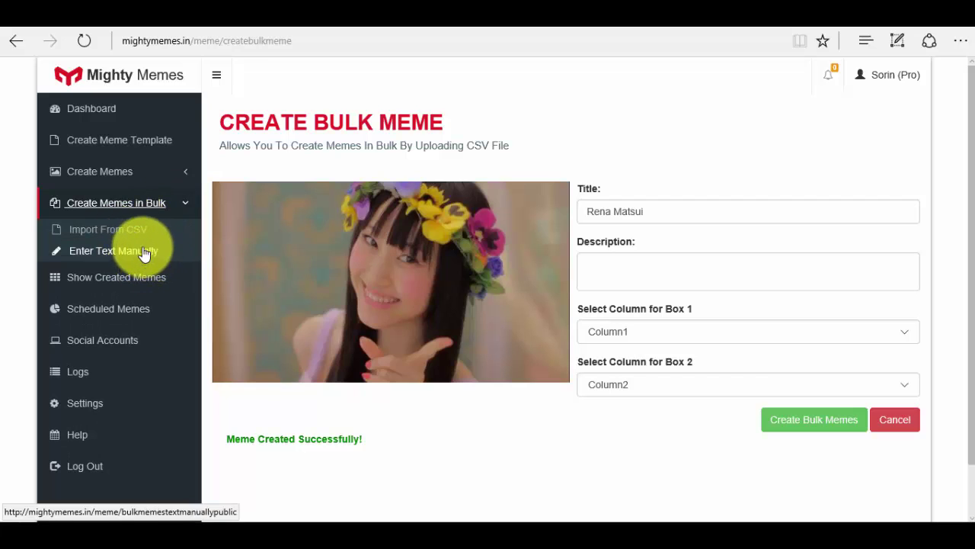
left_click(122, 259)
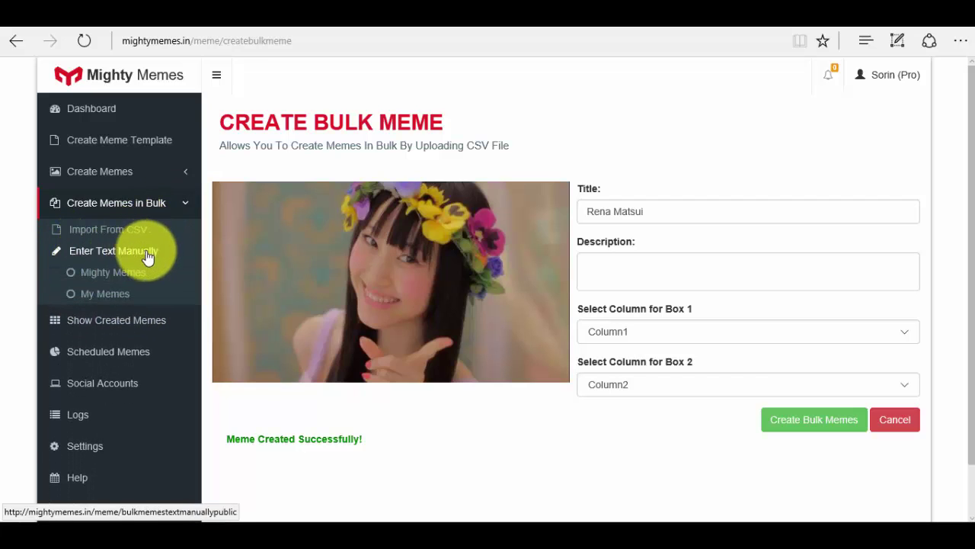
left_click(103, 295)
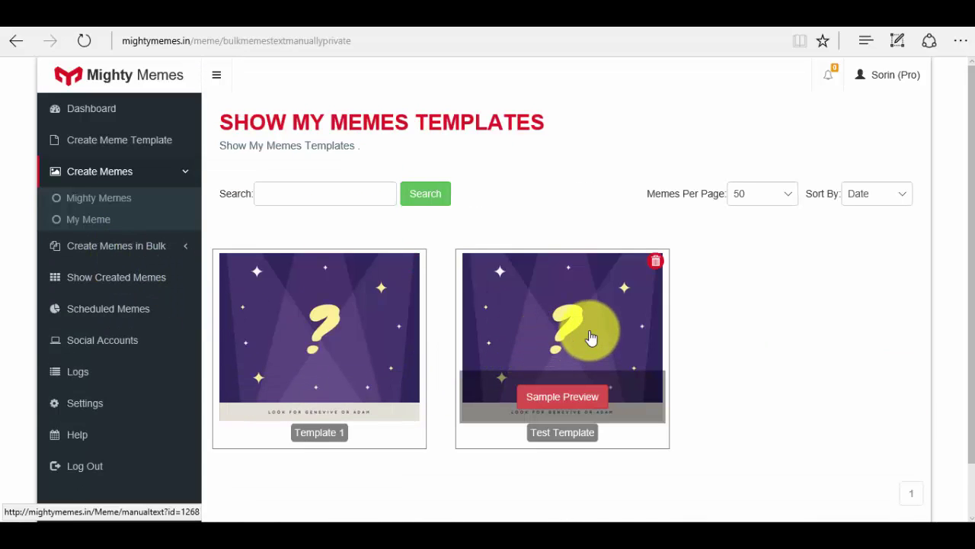
left_click(592, 338)
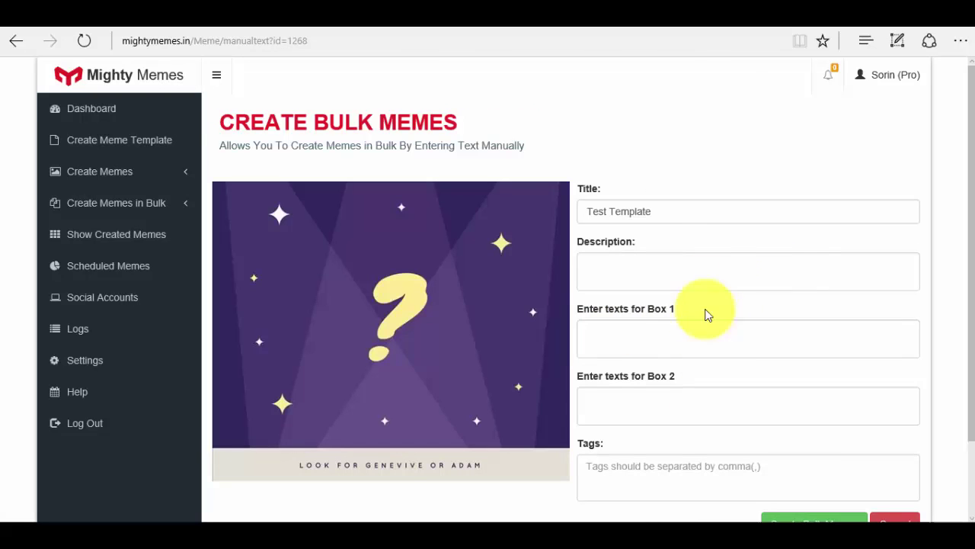
Enter first caption lines 'tttt' in Box 1 and 'rrr' in Box 2
left_click(675, 346)
scroll(675, 353, "down", 2)
scroll(662, 320, "up", 2)
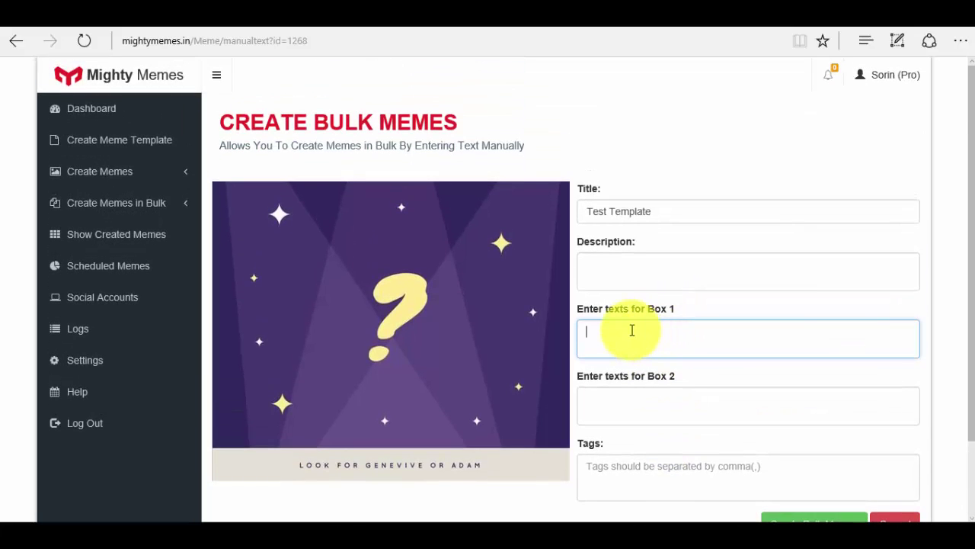
type("tttt")
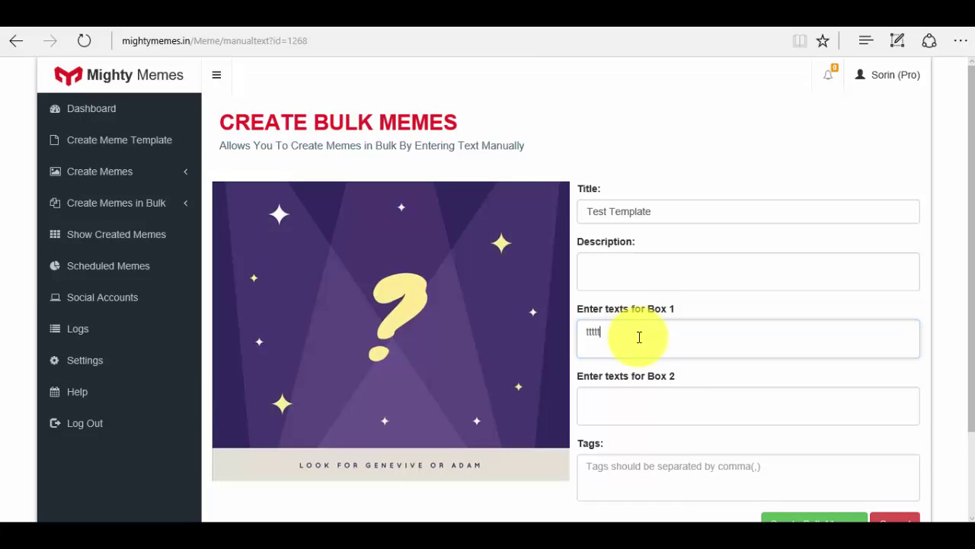
key("Tab")
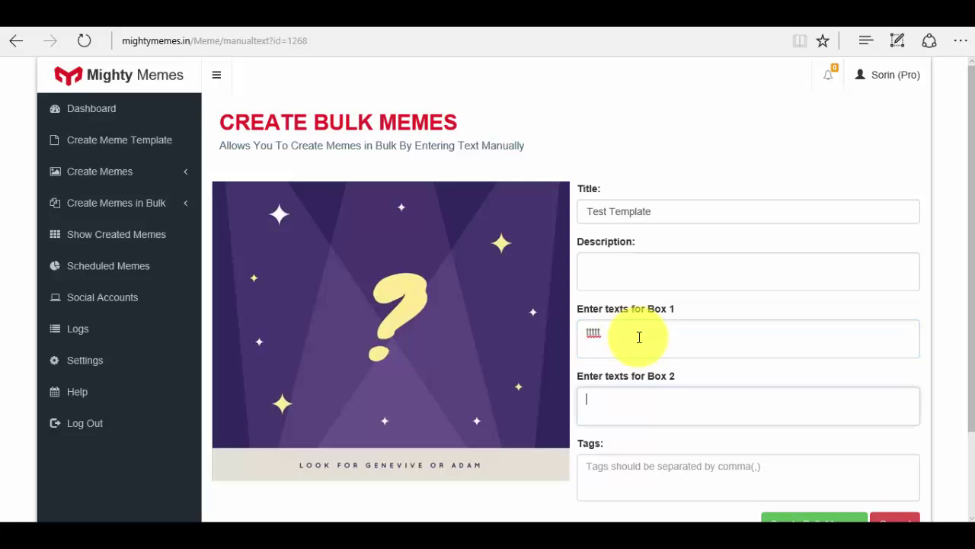
type("rrr")
Add second lines 'ssss' to Box 1 and 'gggg' to Box 2, then create the memes
left_click_drag(584, 343, 613, 335)
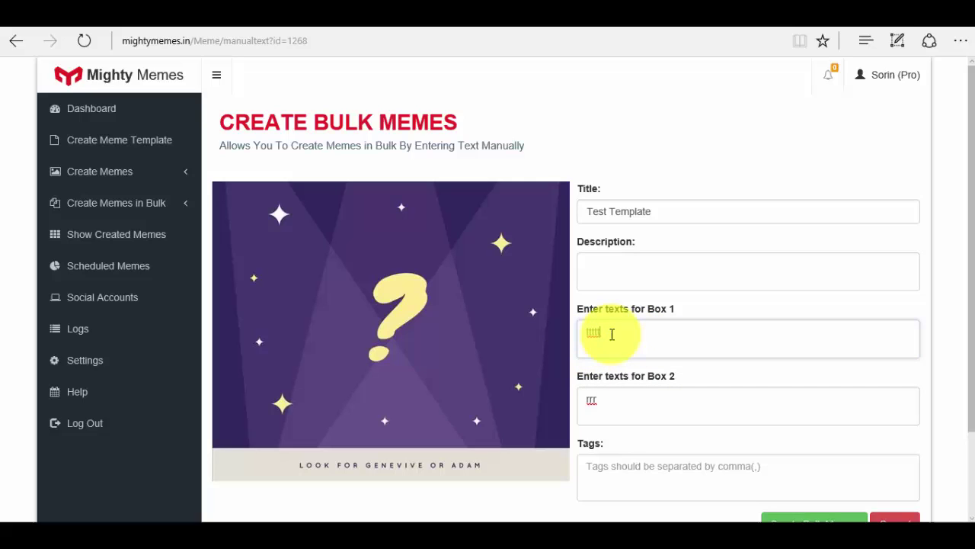
key("Return")
type("ssss")
left_click_drag(584, 400, 618, 396)
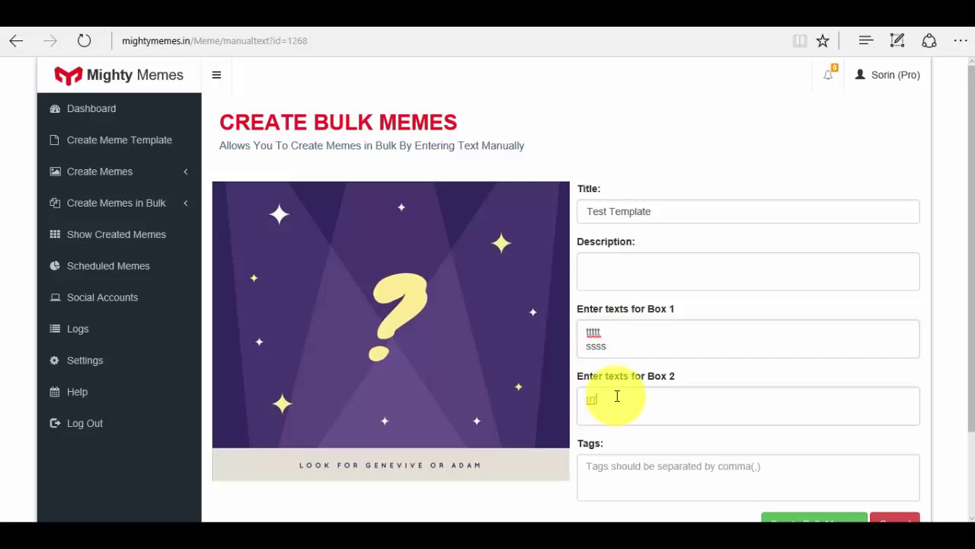
key("Return")
type("gg")
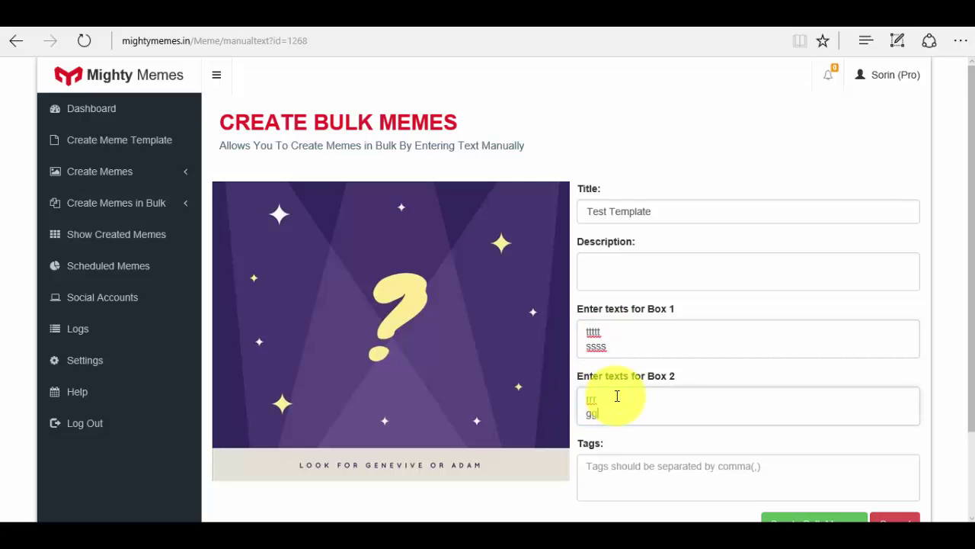
type("gg")
scroll(648, 392, "down", 3)
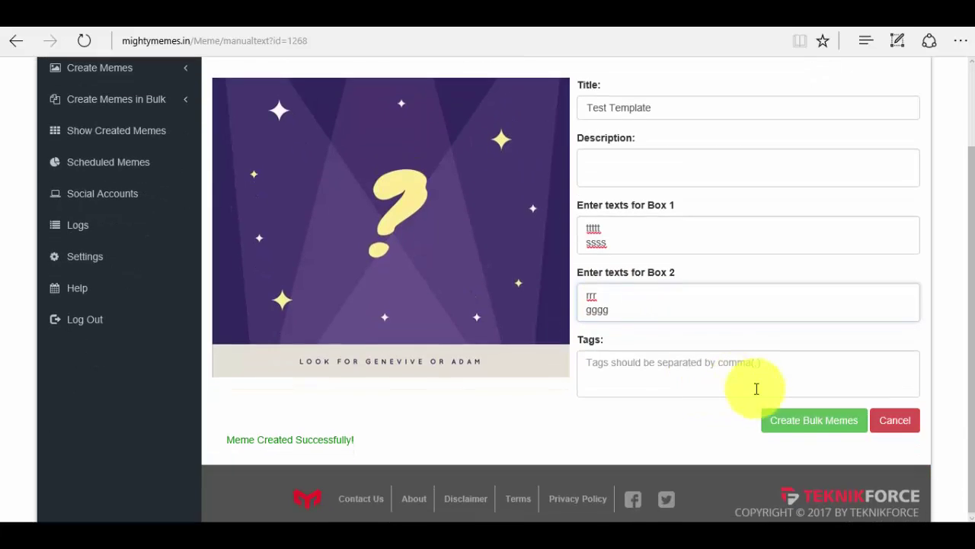
left_click(814, 421)
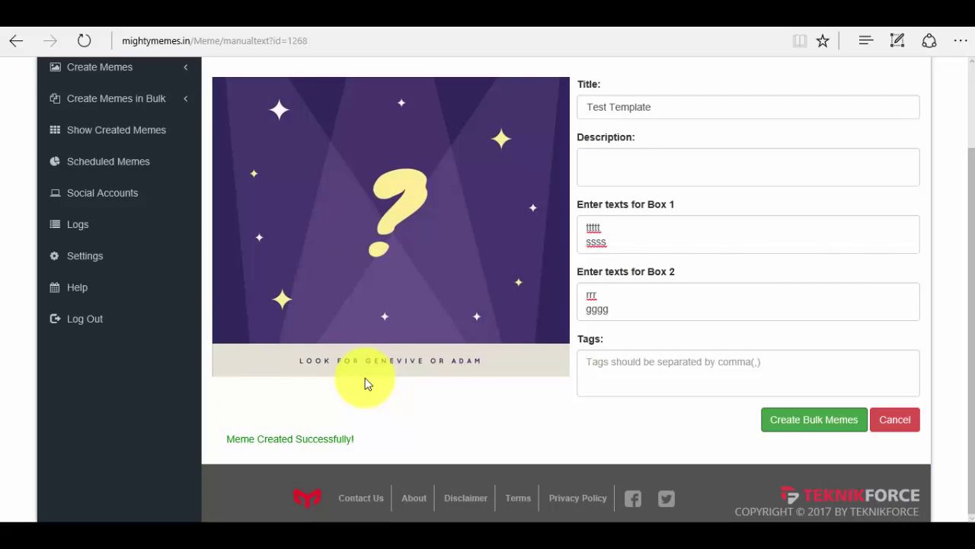
Scroll through the generated memes to review the new Test Template and Rena Matsui cards
scroll(343, 366, "up", 3)
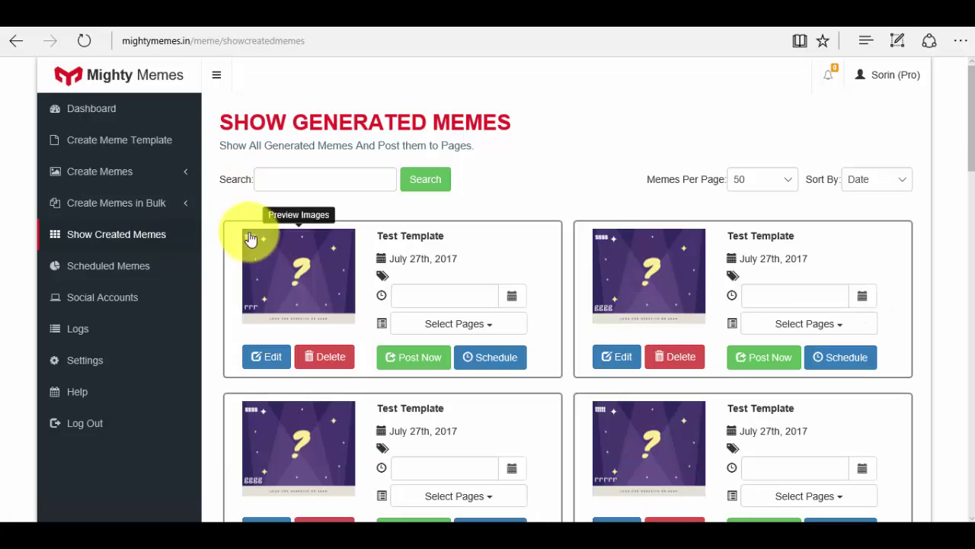
scroll(631, 323, "down", 4)
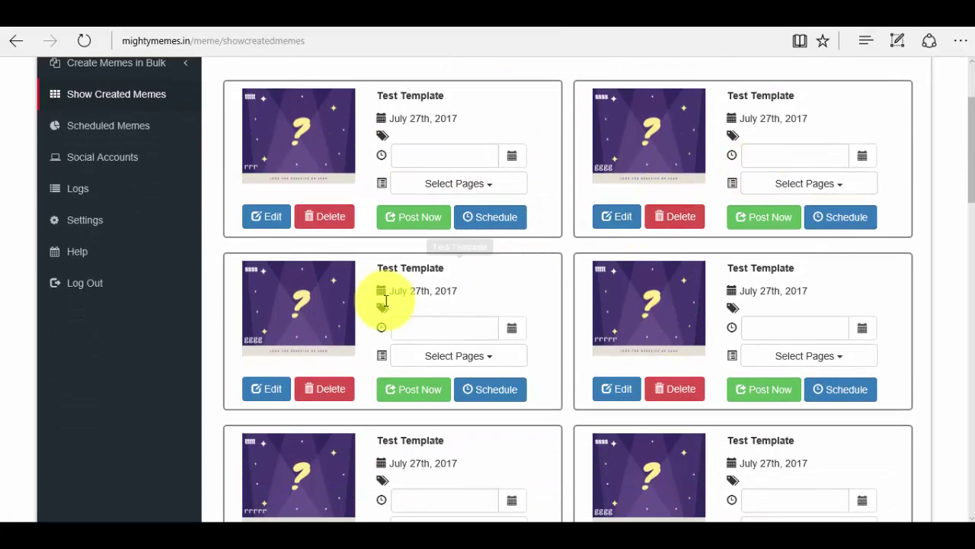
scroll(766, 320, "down", 4)
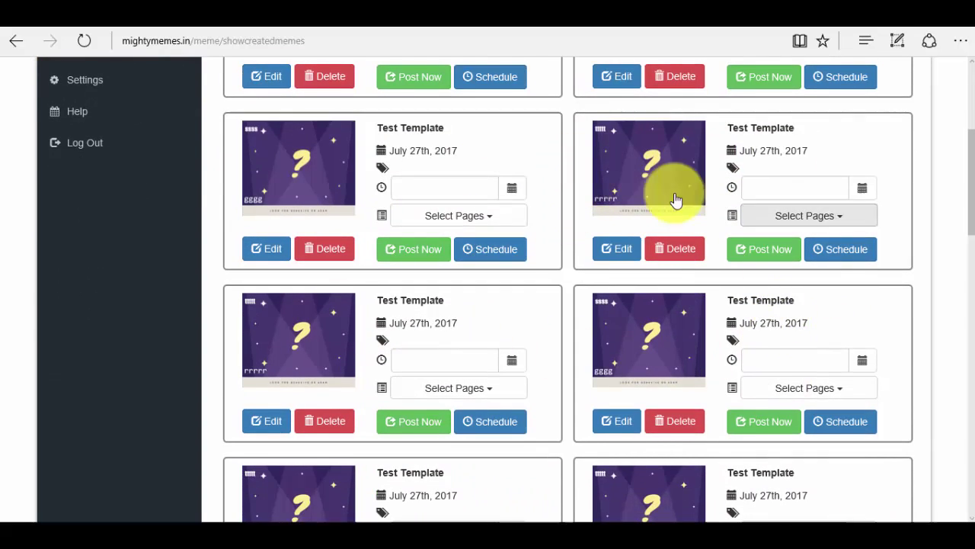
scroll(543, 297, "up", 8)
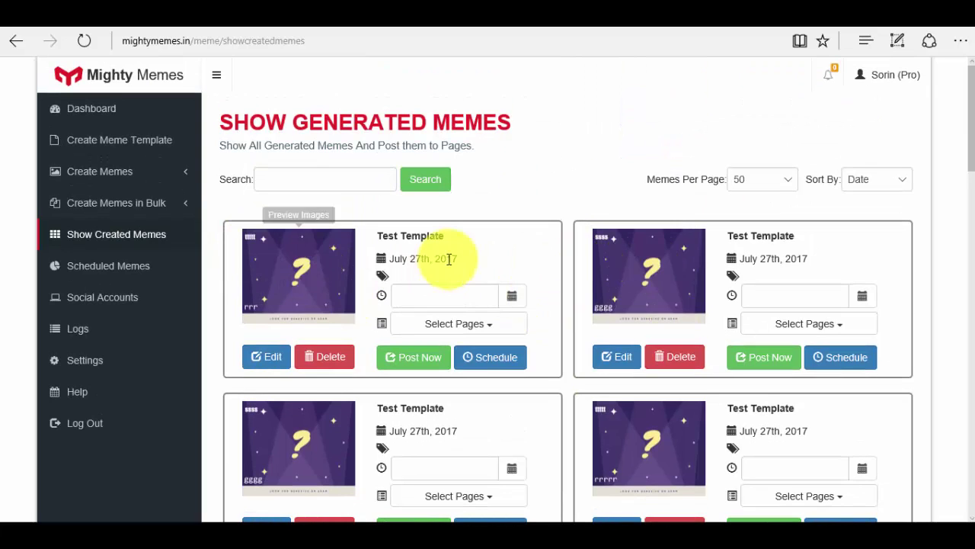
scroll(689, 274, "down", 8)
scroll(670, 282, "down", 5)
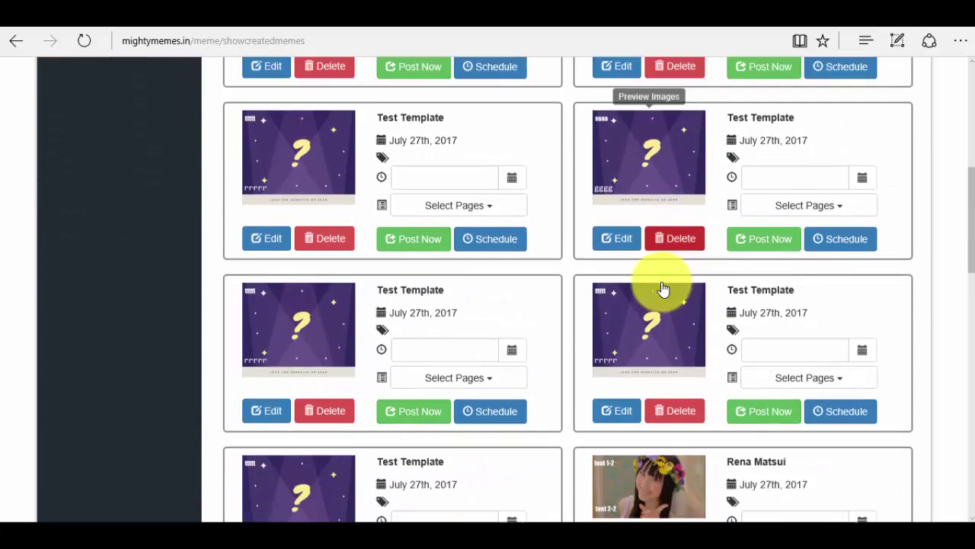
scroll(663, 279, "down", 7)
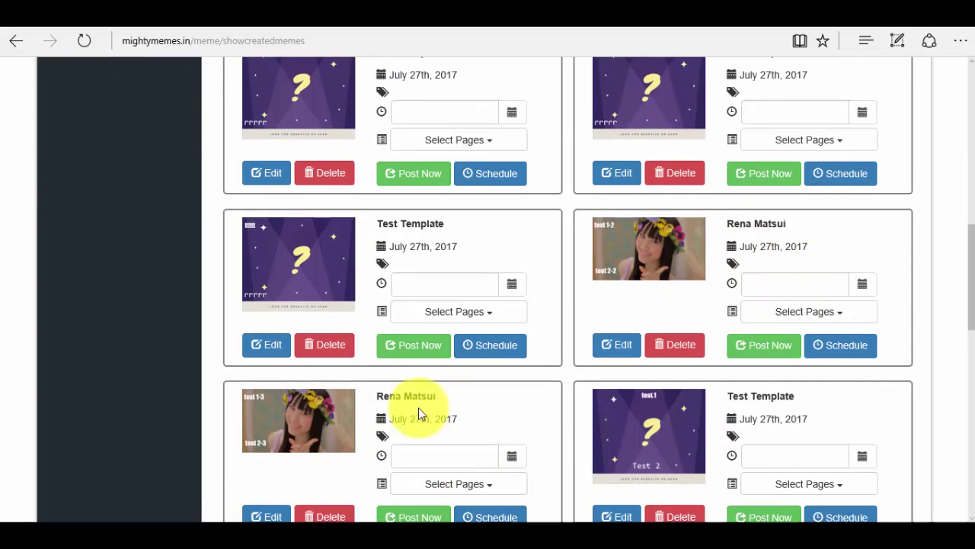
scroll(355, 381, "down", 2)
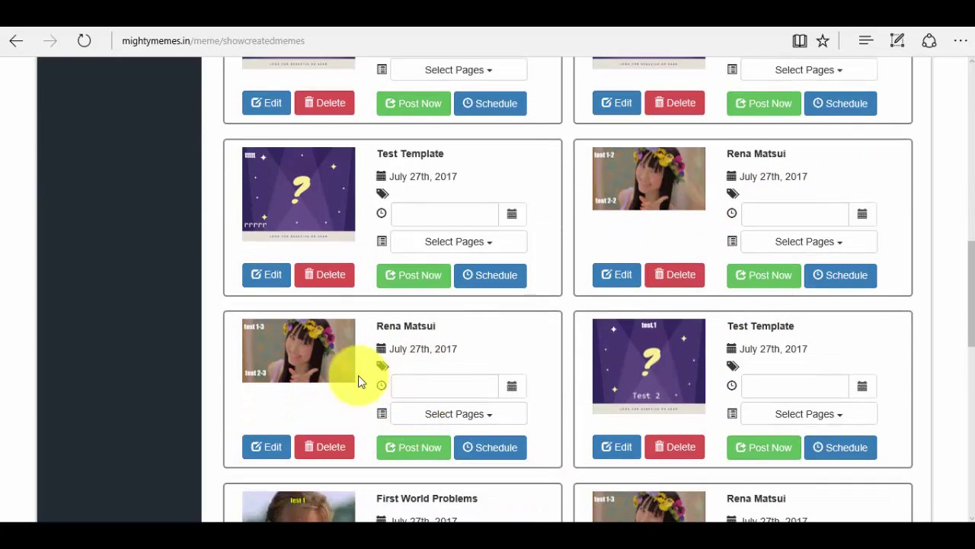
scroll(766, 262, "down", 4)
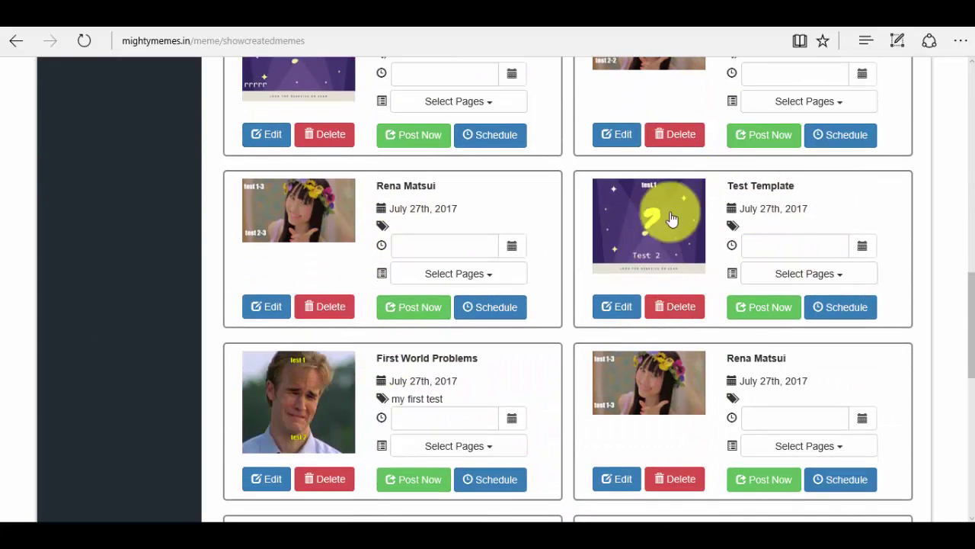